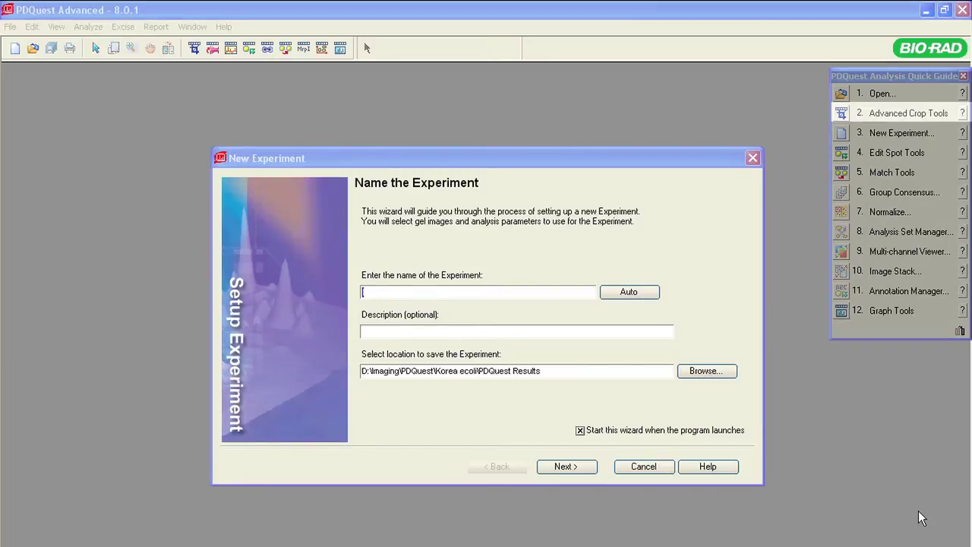
Cancel the New Experiment wizard and open all six eColi heat shock gels (30degree and 42degree seqex1 #1–#3).
{"action": "left_click", "coordinate": [753, 157]}
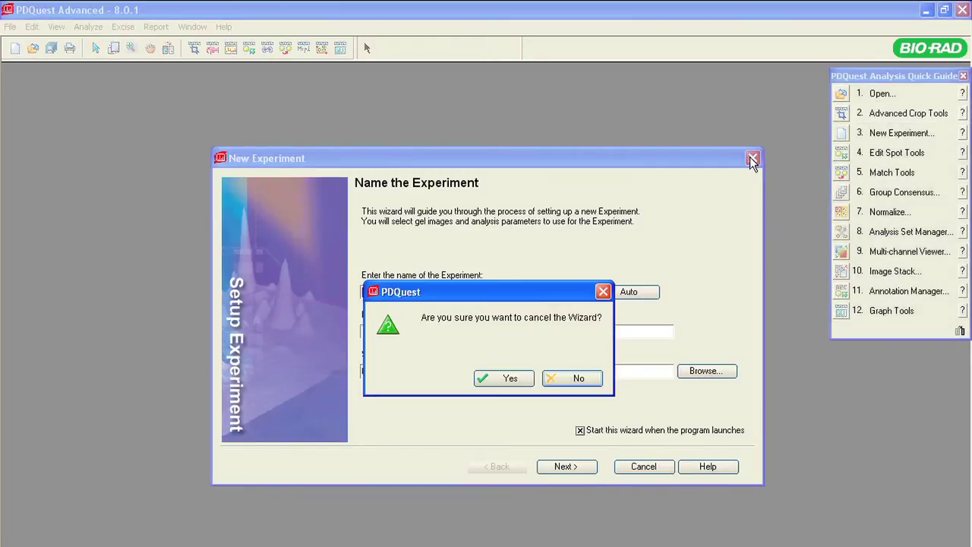
{"action": "left_click", "coordinate": [504, 377]}
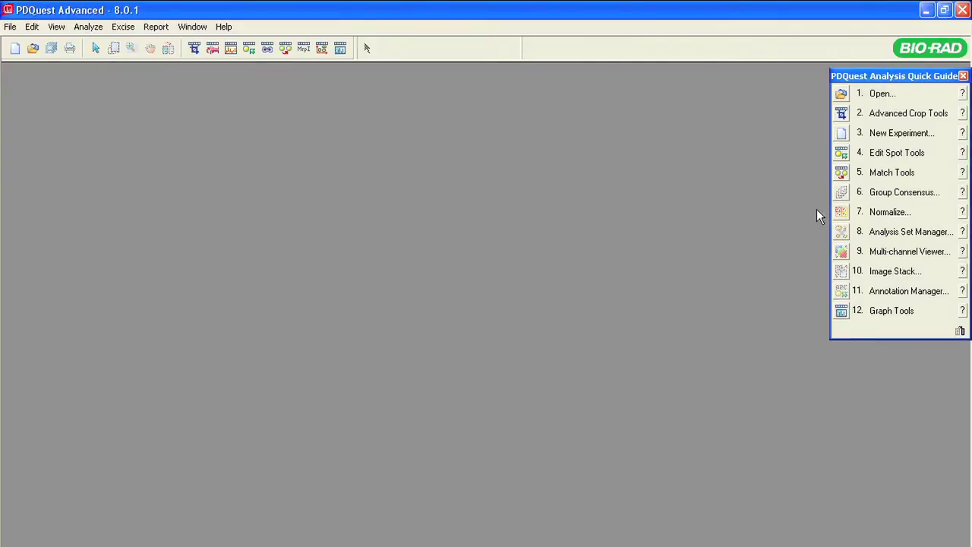
{"action": "left_click", "coordinate": [842, 92]}
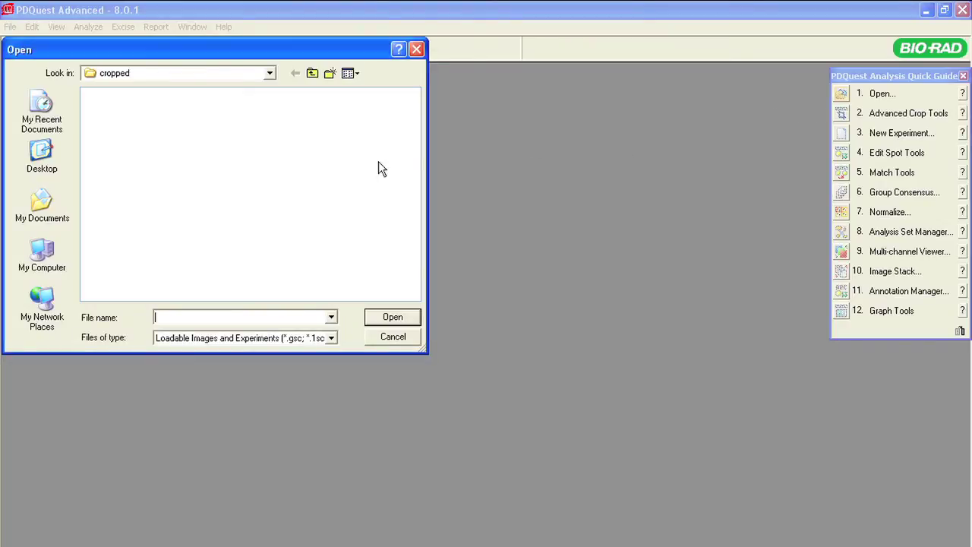
{"action": "left_click", "coordinate": [312, 74]}
{"action": "left_click", "coordinate": [137, 110]}
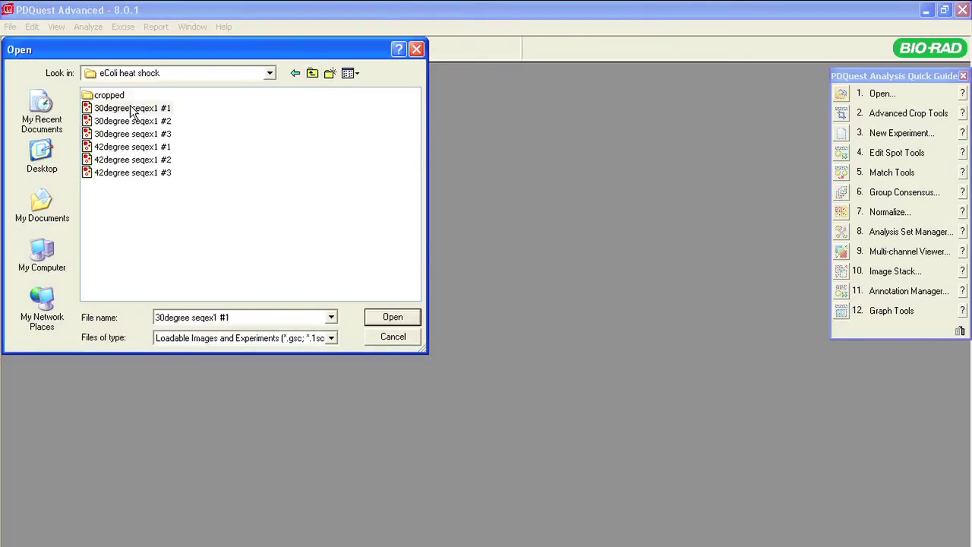
{"action": "left_click", "coordinate": [159, 174], "text": "shift"}
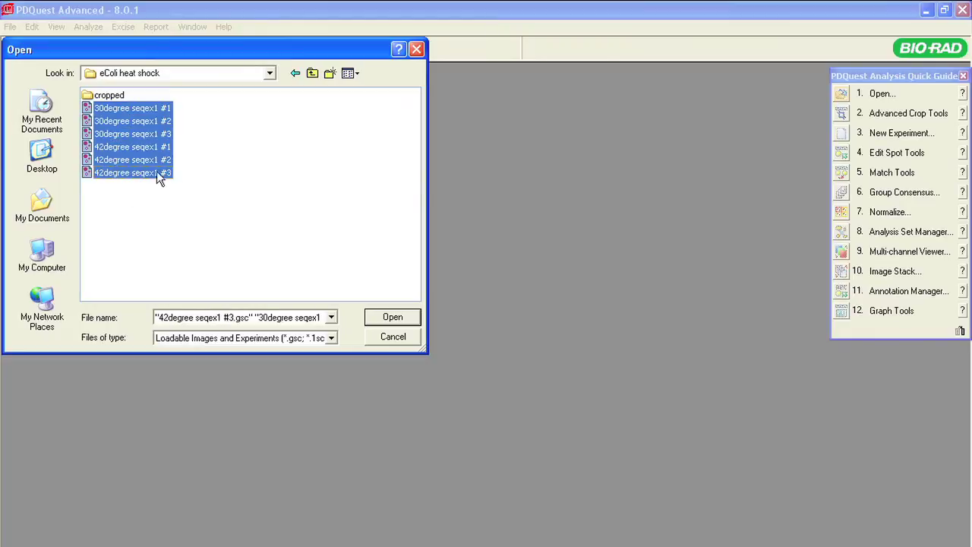
{"action": "left_click", "coordinate": [403, 319]}
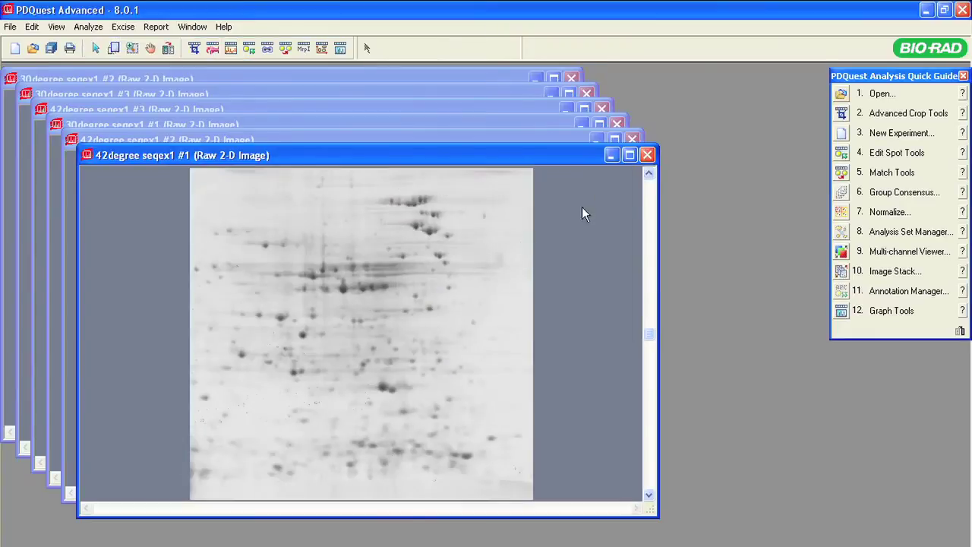
With Define Crop Area, draw a 995 × 976-pixel crop box around the 42degree seqex1 #1 gel.
{"action": "left_click", "coordinate": [841, 113]}
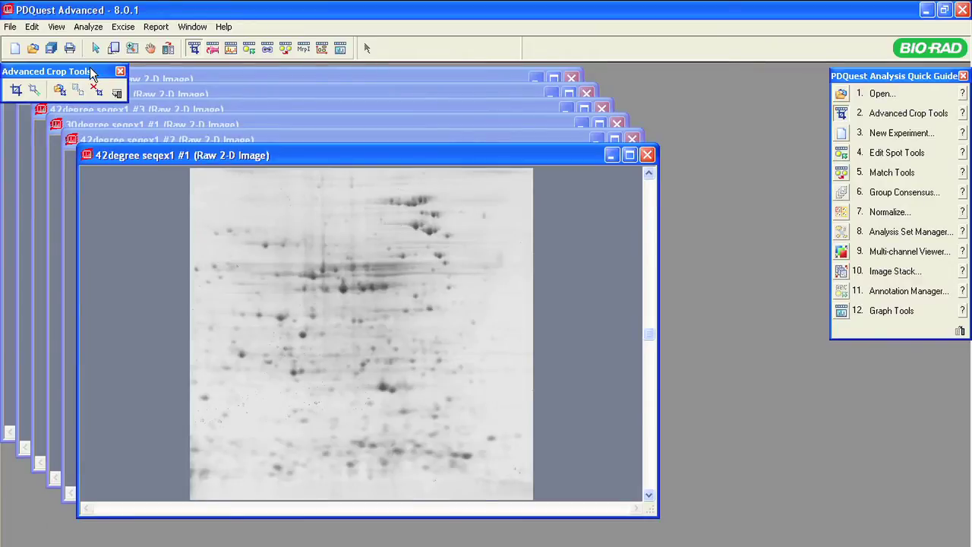
{"action": "left_click", "coordinate": [15, 90]}
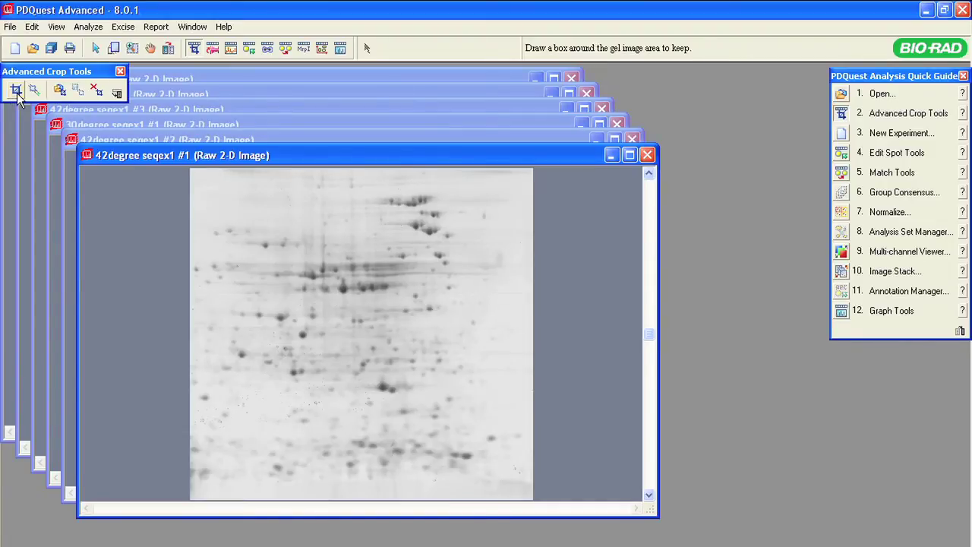
{"action": "left_click", "coordinate": [18, 95]}
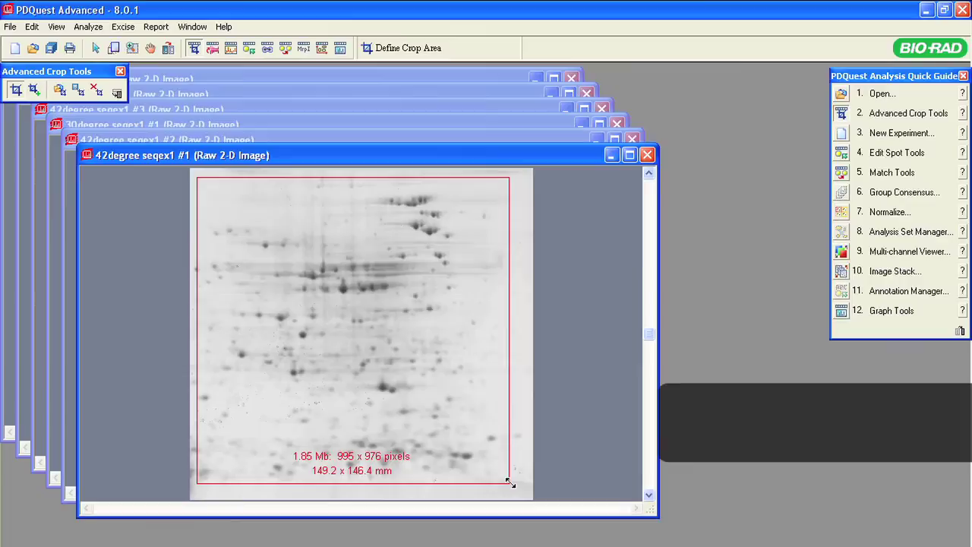
{"action": "left_click_drag", "start_coordinate": [510, 483], "coordinate": [511, 483]}
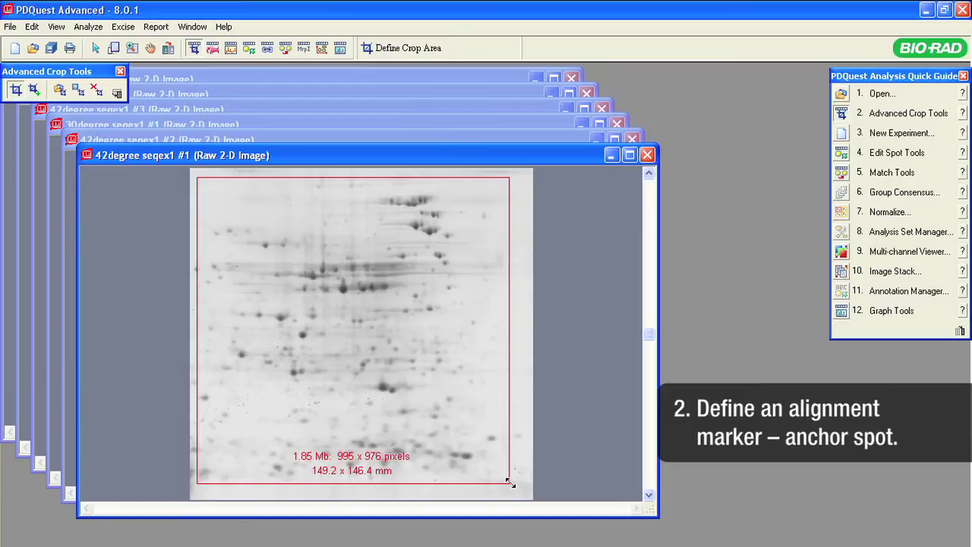
Open the Image Stack and display each of the six gels in turn.
{"action": "left_click", "coordinate": [57, 26]}
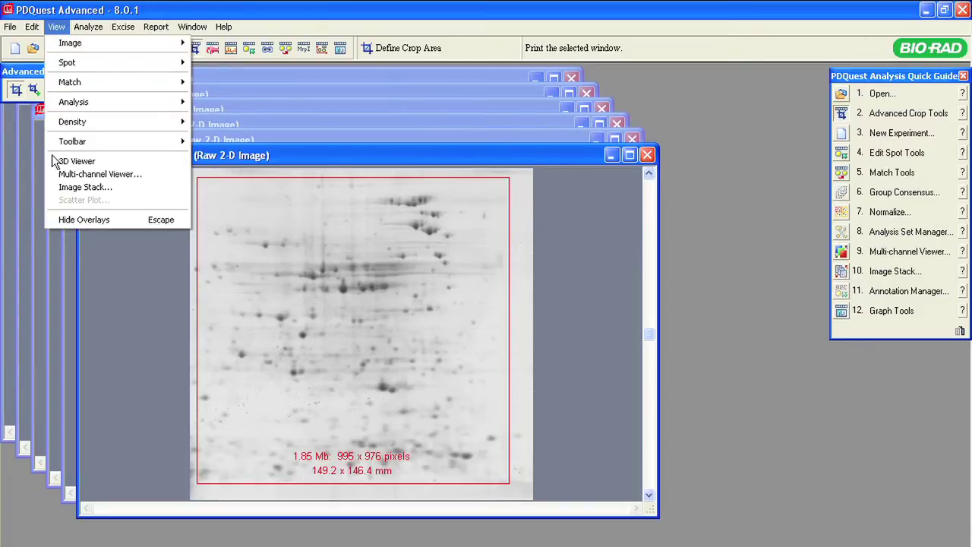
{"action": "left_click", "coordinate": [62, 190]}
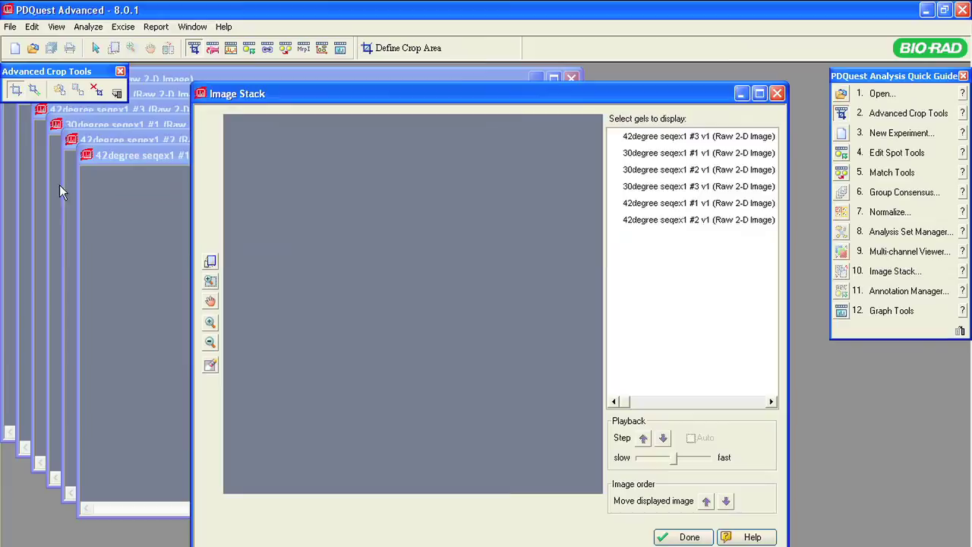
{"action": "left_click", "coordinate": [648, 155]}
{"action": "left_click", "coordinate": [648, 171]}
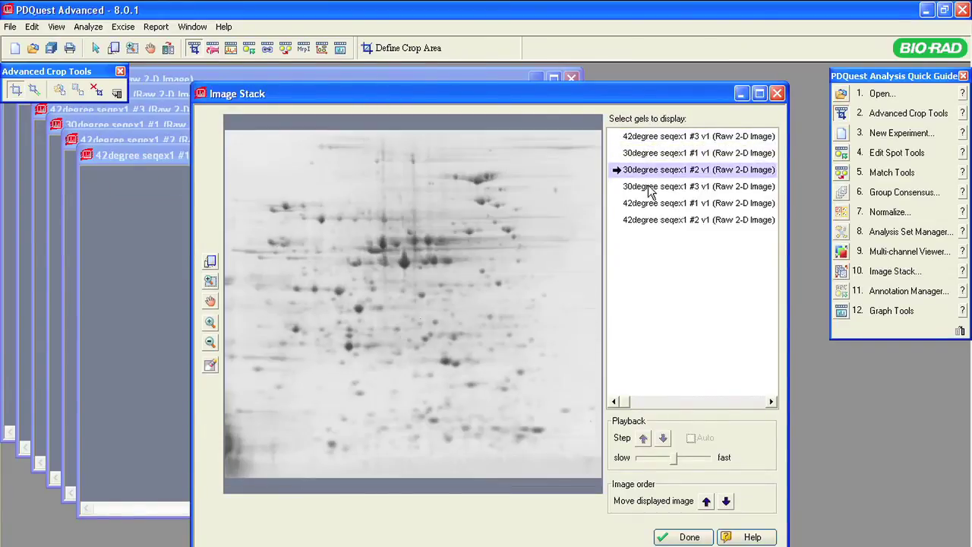
{"action": "left_click", "coordinate": [648, 187]}
{"action": "left_click", "coordinate": [648, 203]}
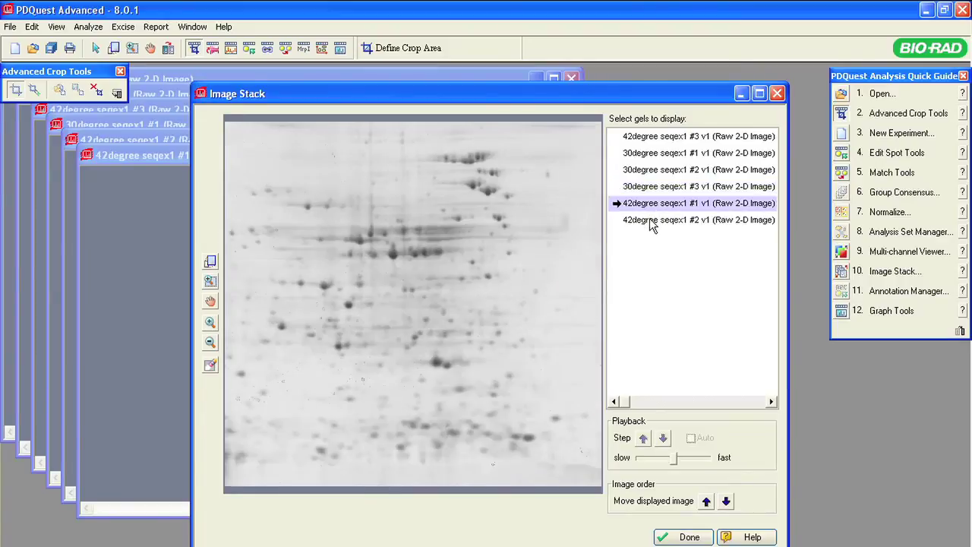
{"action": "left_click", "coordinate": [650, 218]}
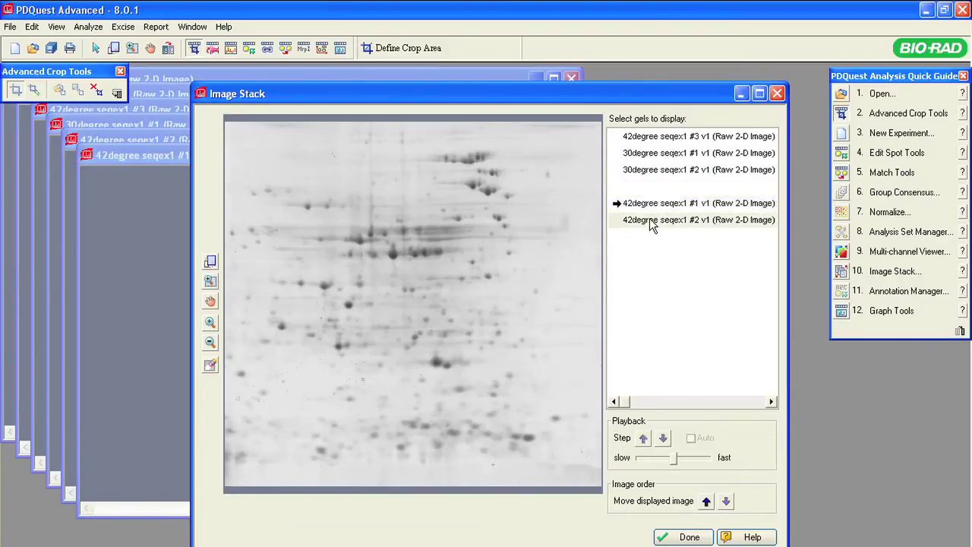
{"action": "left_click", "coordinate": [658, 139]}
Review the 30degree #1–#3 and 42degree #1–#2 gels again, then close the Image Stack.
{"action": "left_click", "coordinate": [657, 155]}
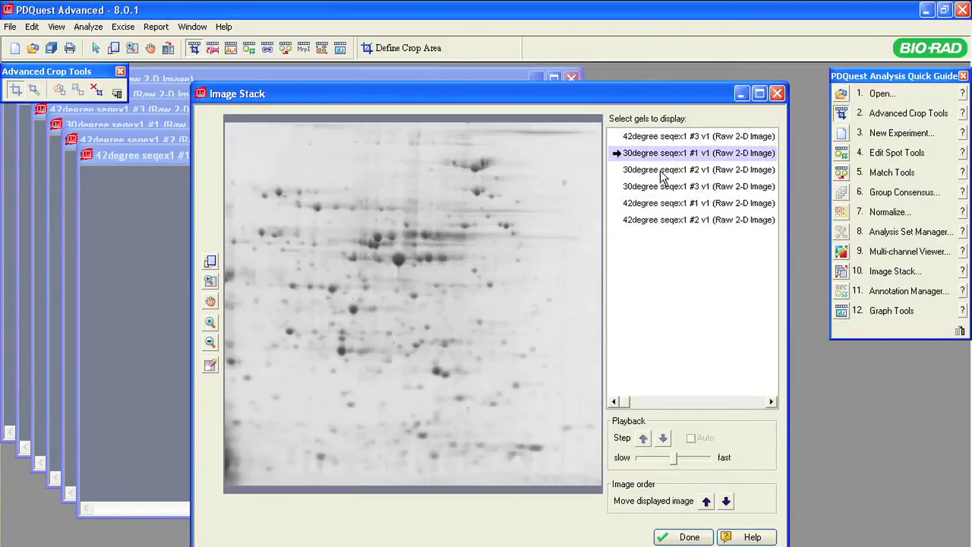
{"action": "left_click", "coordinate": [661, 170]}
{"action": "left_click", "coordinate": [663, 187]}
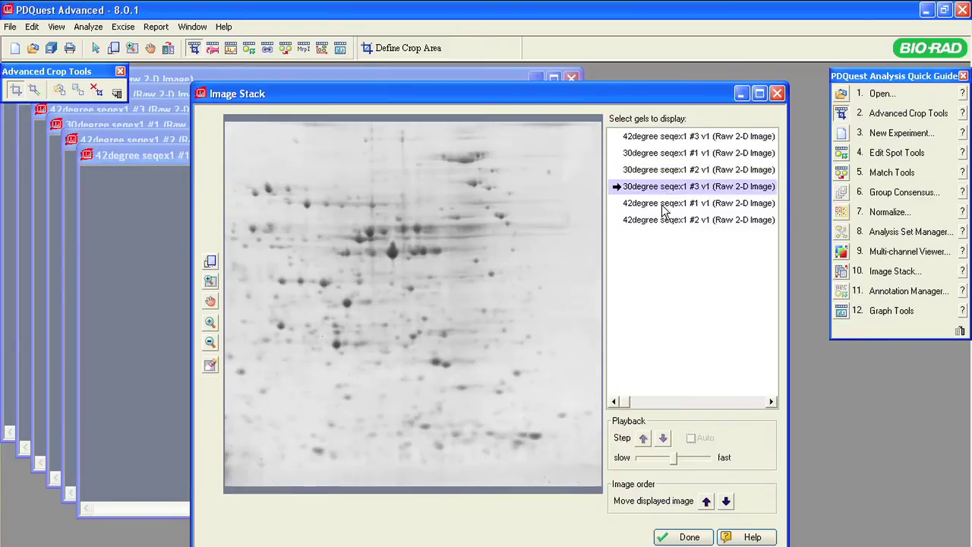
{"action": "left_click", "coordinate": [662, 204]}
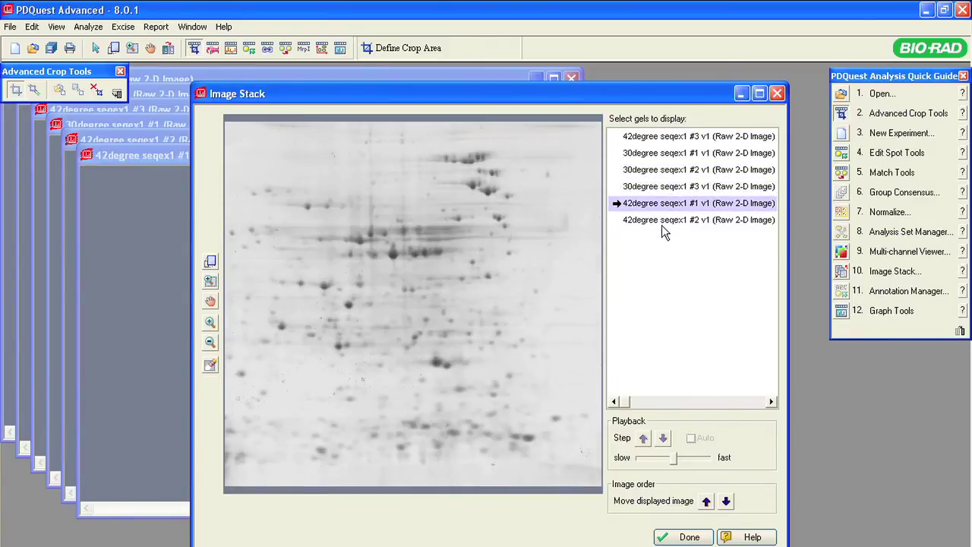
{"action": "left_click", "coordinate": [661, 223]}
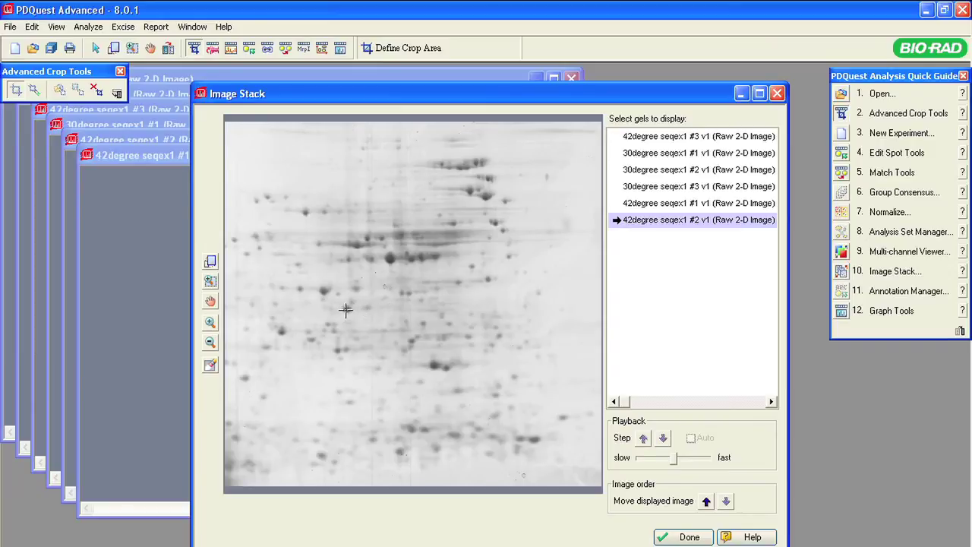
{"action": "left_click", "coordinate": [778, 94]}
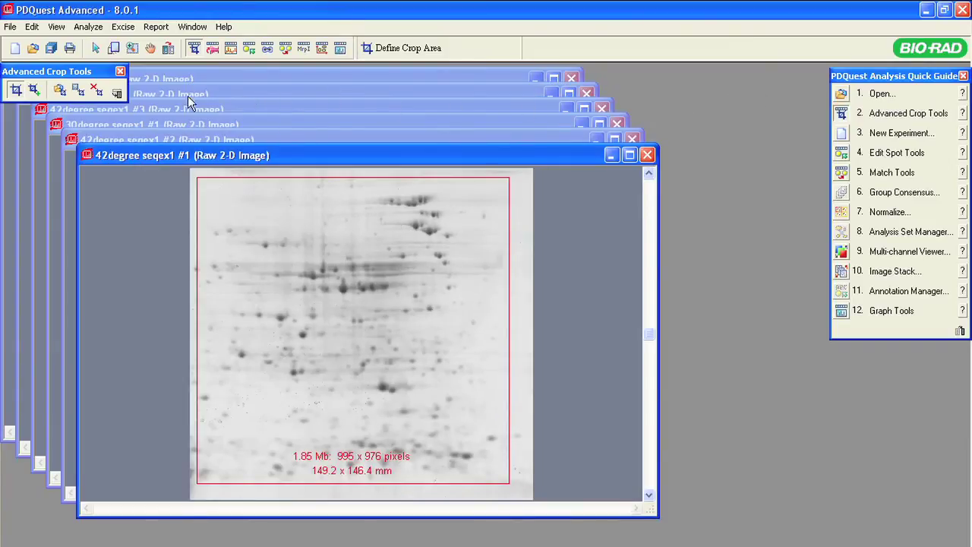
Mark the alignment spot on 42degree seqex1 #1 with the crosshair and save the crop settings as 'set2'.
{"action": "left_click", "coordinate": [33, 90]}
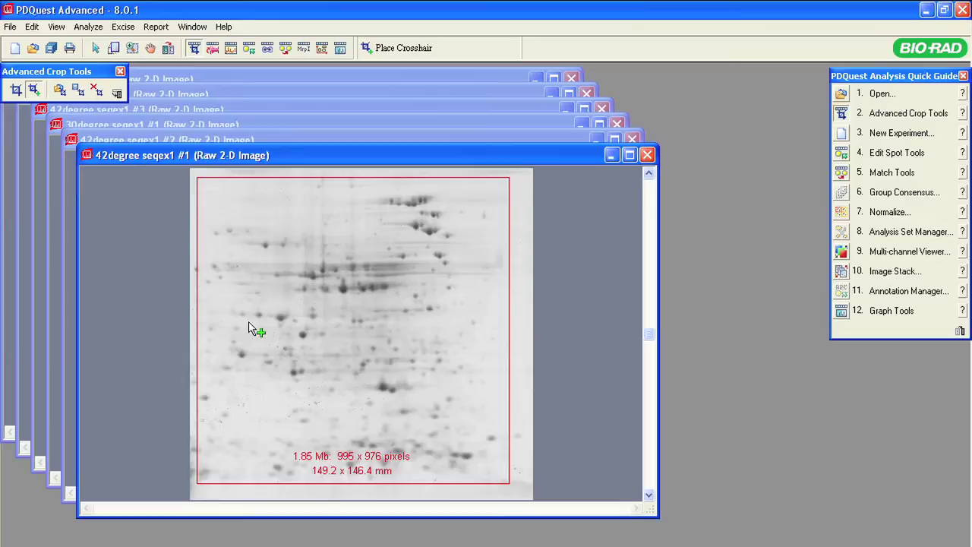
{"action": "left_click", "coordinate": [302, 334]}
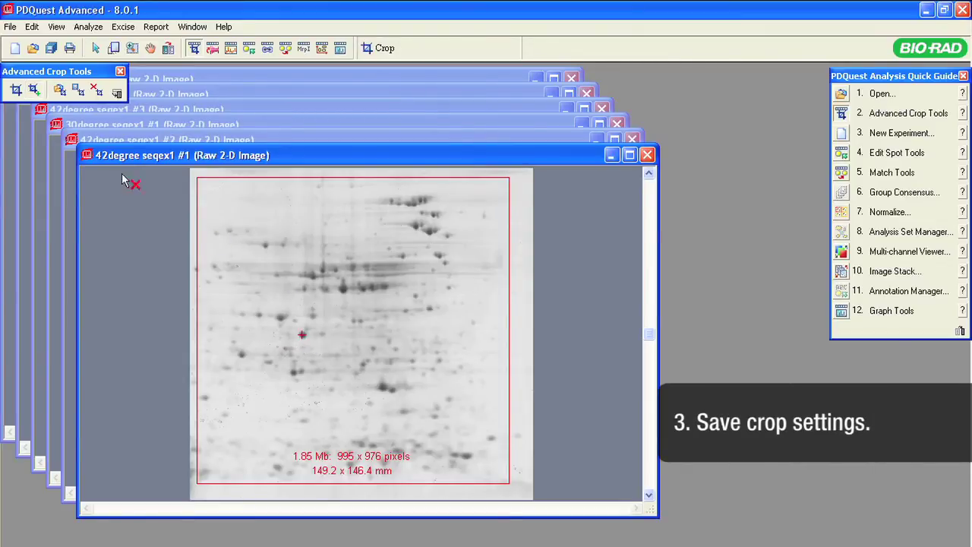
{"action": "left_click", "coordinate": [79, 91]}
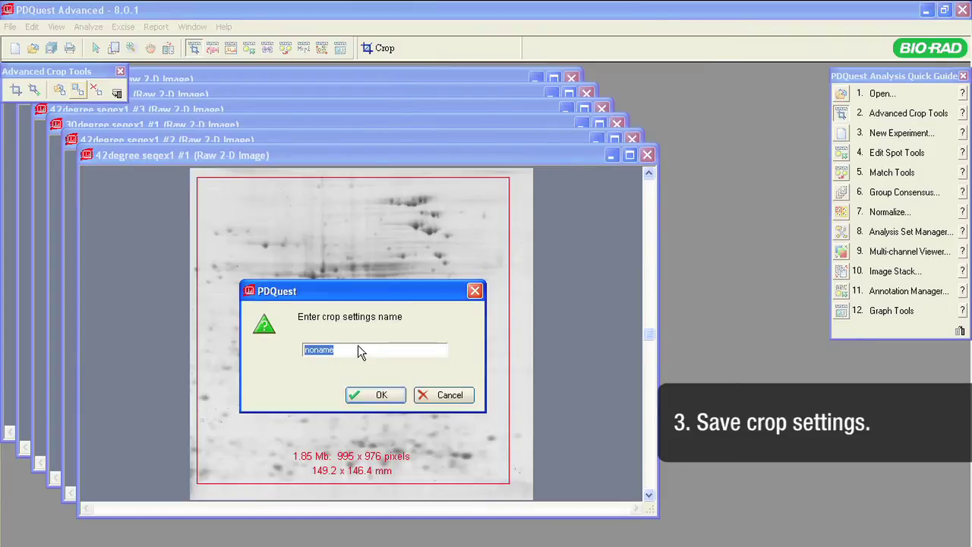
{"action": "type", "text": "set2"}
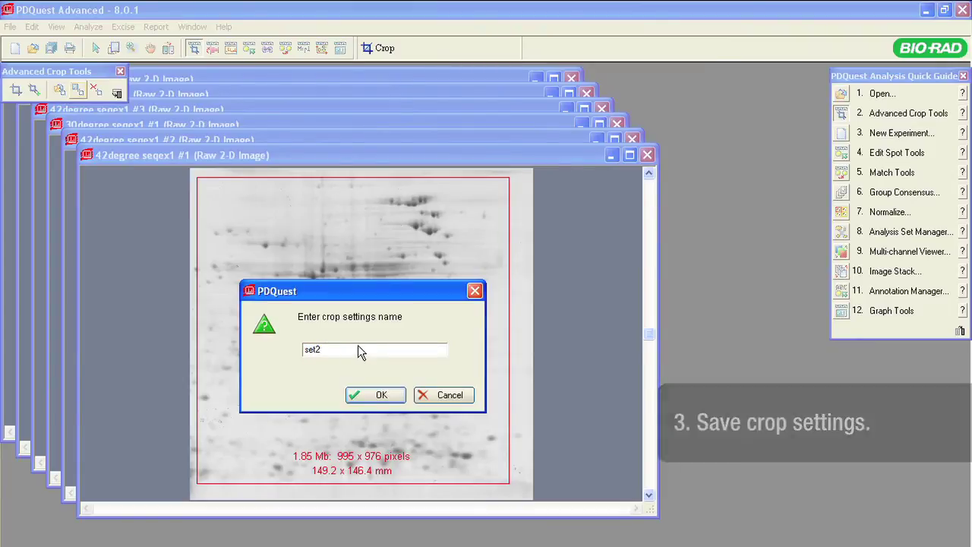
{"action": "left_click", "coordinate": [375, 395]}
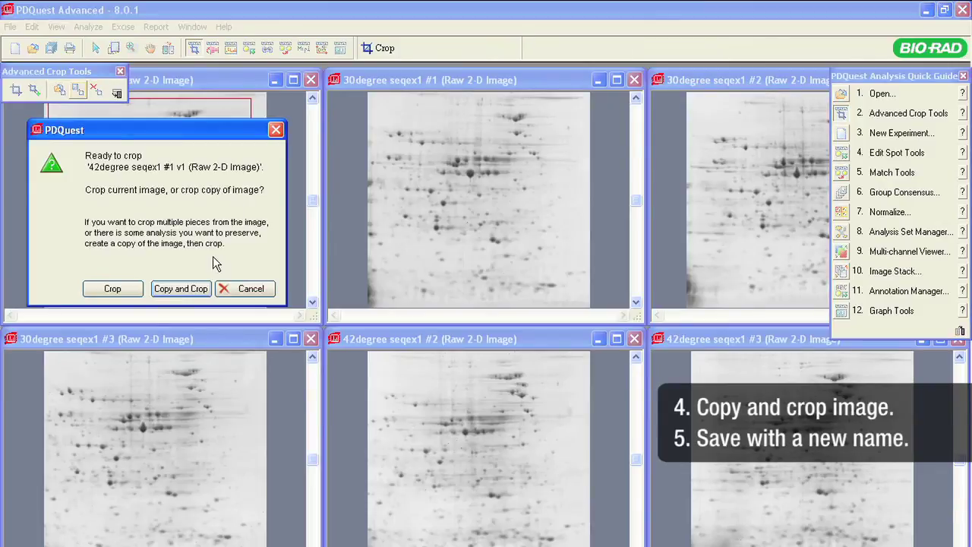
Save a cropped copy of 42degree seqex1 #1 as '42degree seqex1 #1 c' in the cropped folder.
{"action": "left_click", "coordinate": [195, 288]}
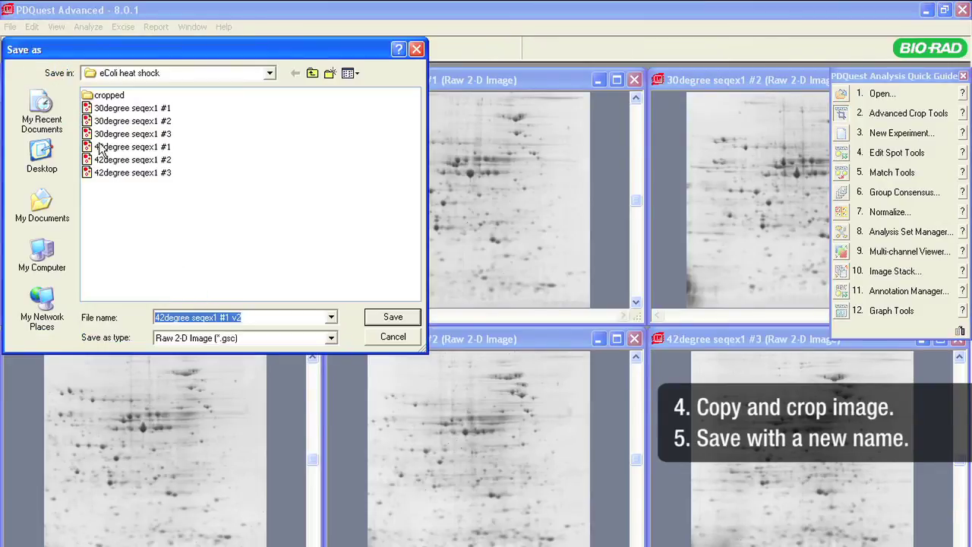
{"action": "double_click", "coordinate": [89, 98]}
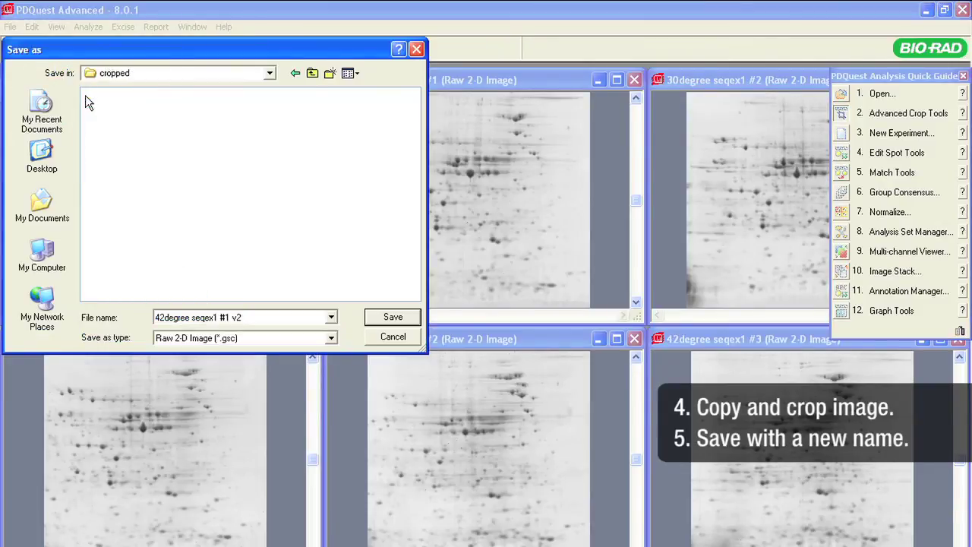
{"action": "triple_click", "coordinate": [237, 319]}
{"action": "double_click", "coordinate": [237, 318]}
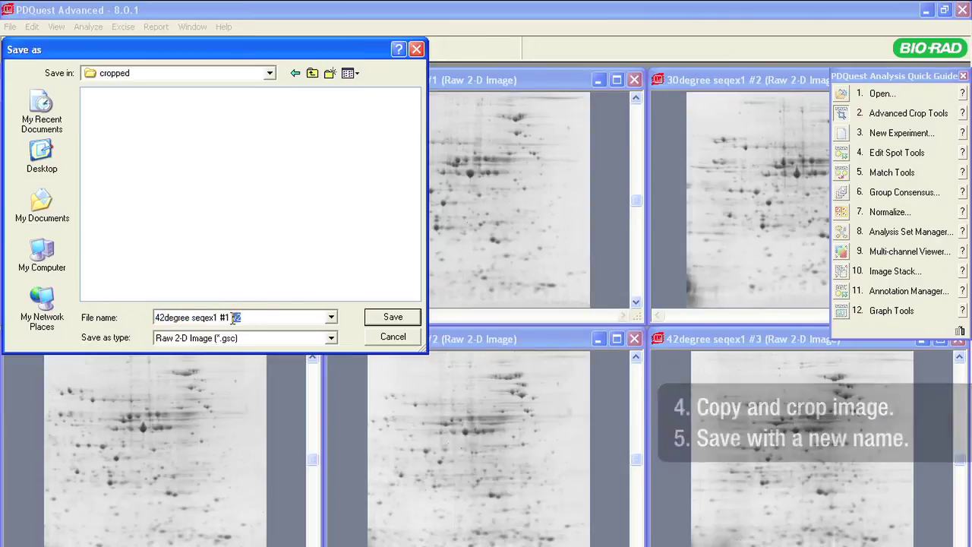
{"action": "type", "text": "c"}
{"action": "left_click", "coordinate": [385, 320]}
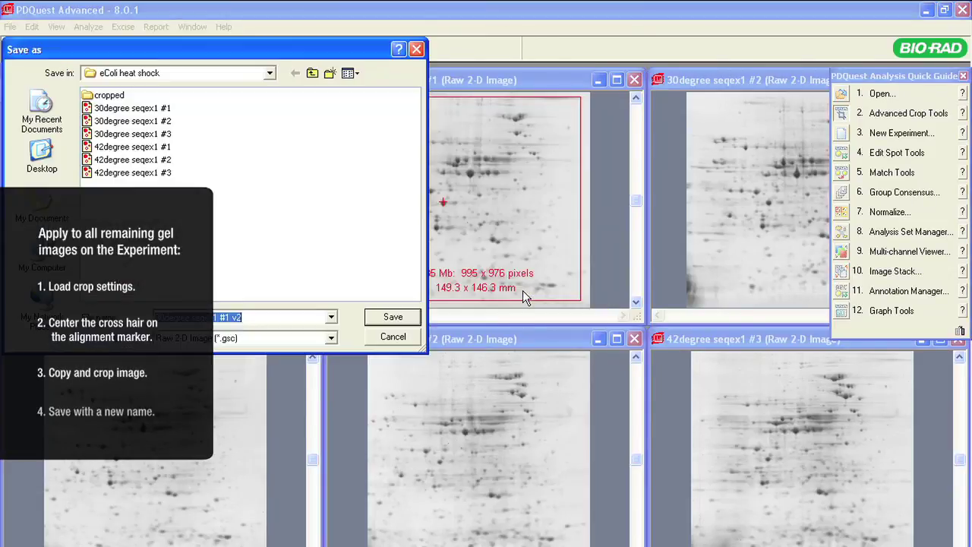
Point the Save as dialog to the cropped folder and edit the name toward '30degree seqex1 #1 c'.
{"action": "left_click", "coordinate": [118, 99]}
{"action": "double_click", "coordinate": [117, 99]}
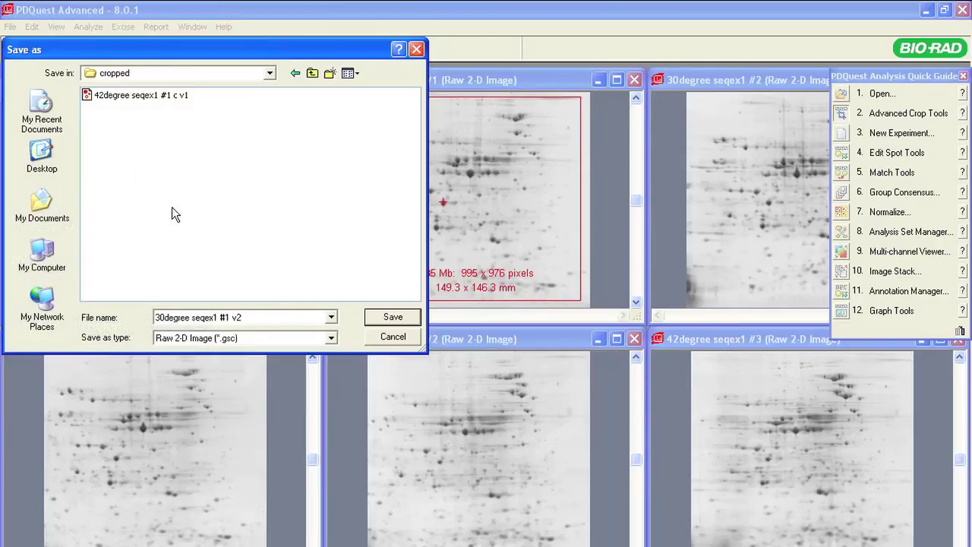
{"action": "left_click", "coordinate": [248, 318]}
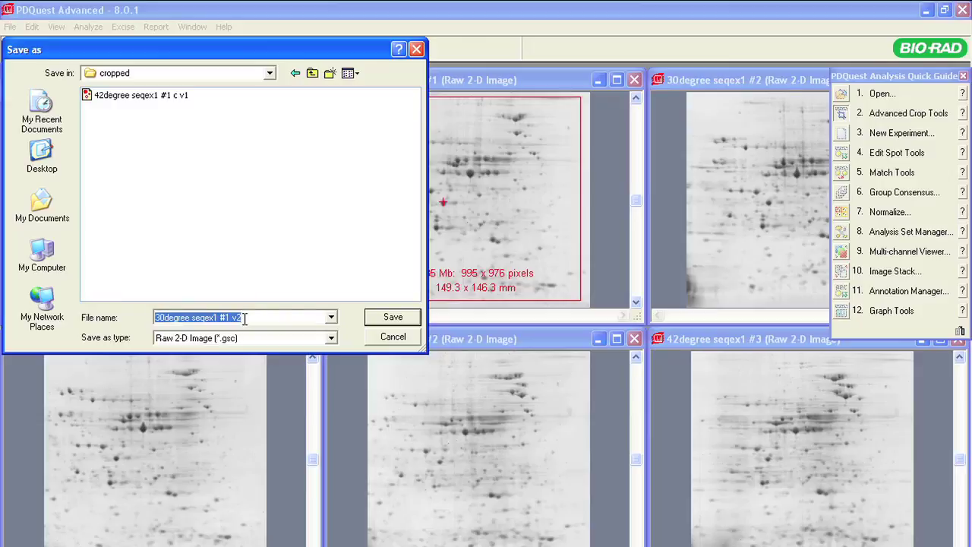
{"action": "left_click", "coordinate": [236, 319]}
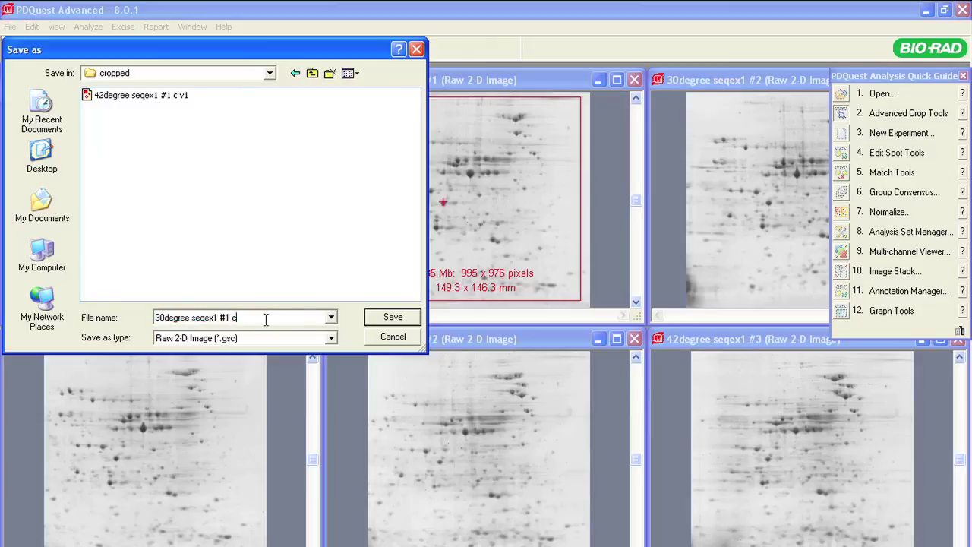